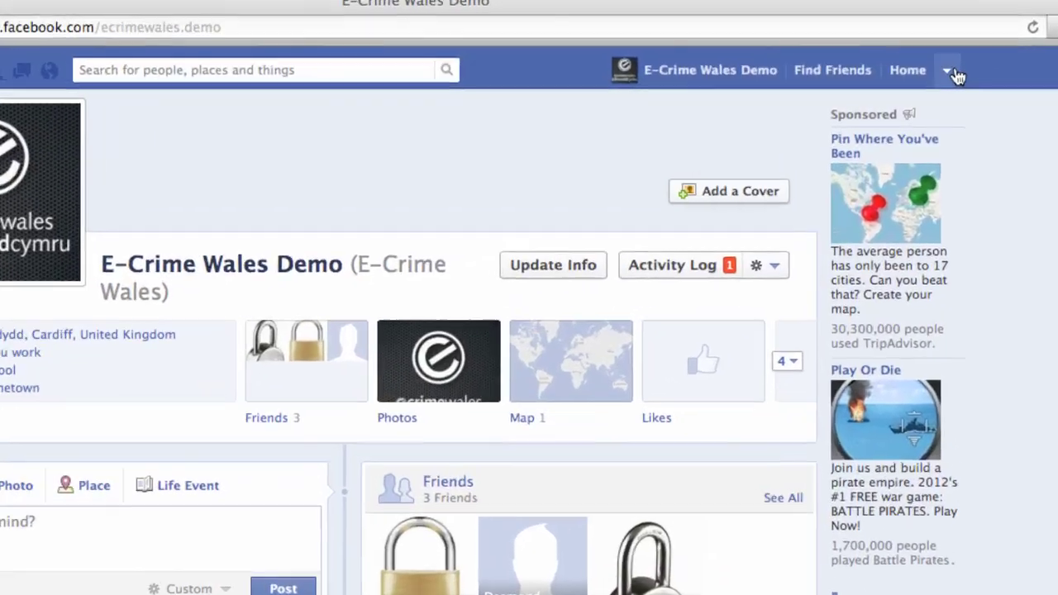
Step: Open the basic info page through the privacy settings and bring up the audience options for the About Me text
click(948, 72)
click(914, 154)
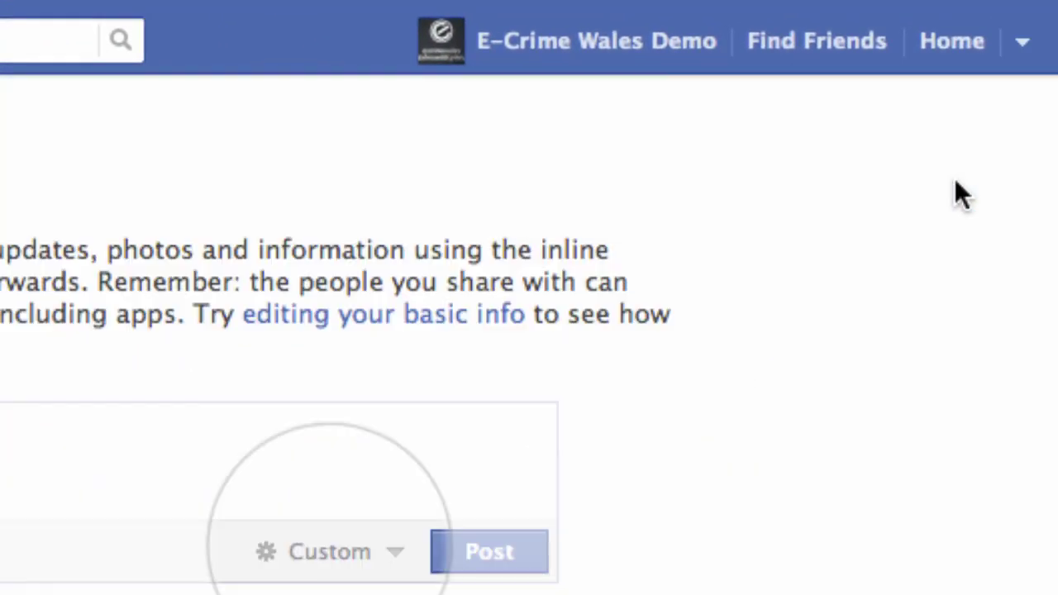
click(322, 313)
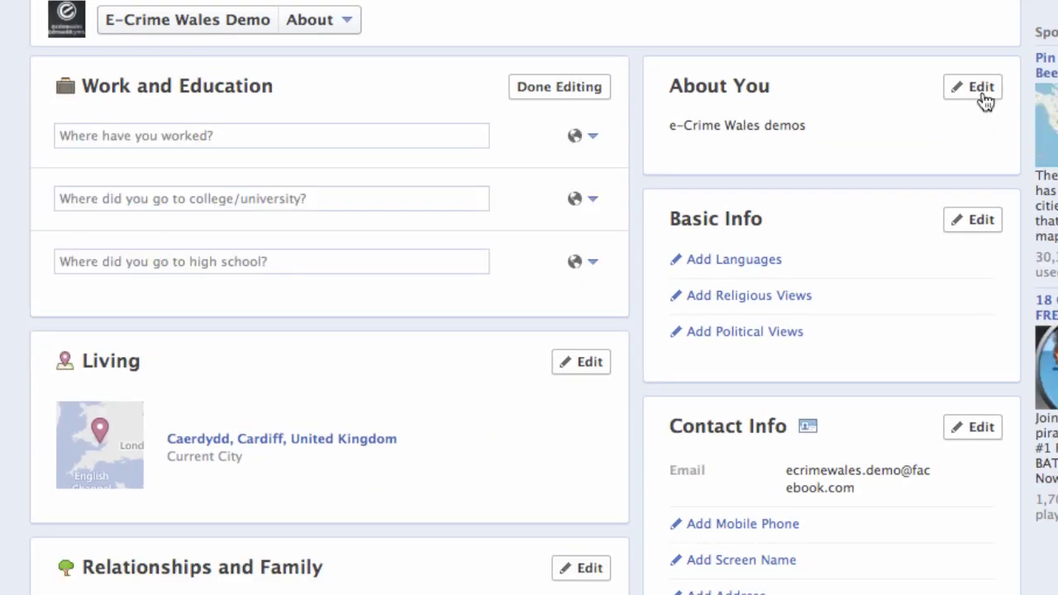
click(982, 95)
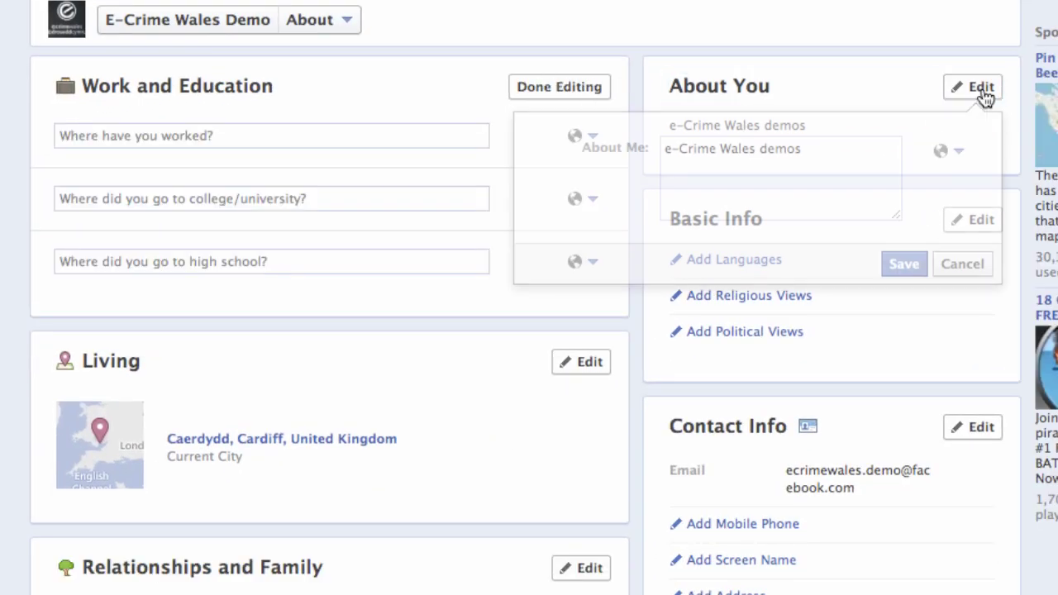
click(950, 155)
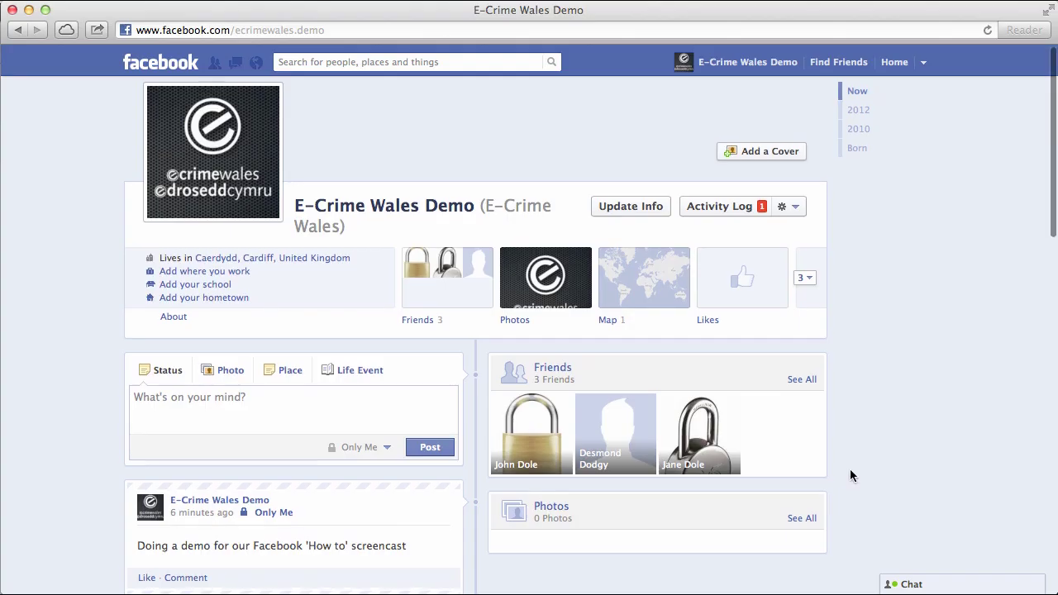
Step: Look over the profile timeline and search the site for "e-crime wales"
scroll(849, 469, down, 3)
scroll(849, 471, down, 10)
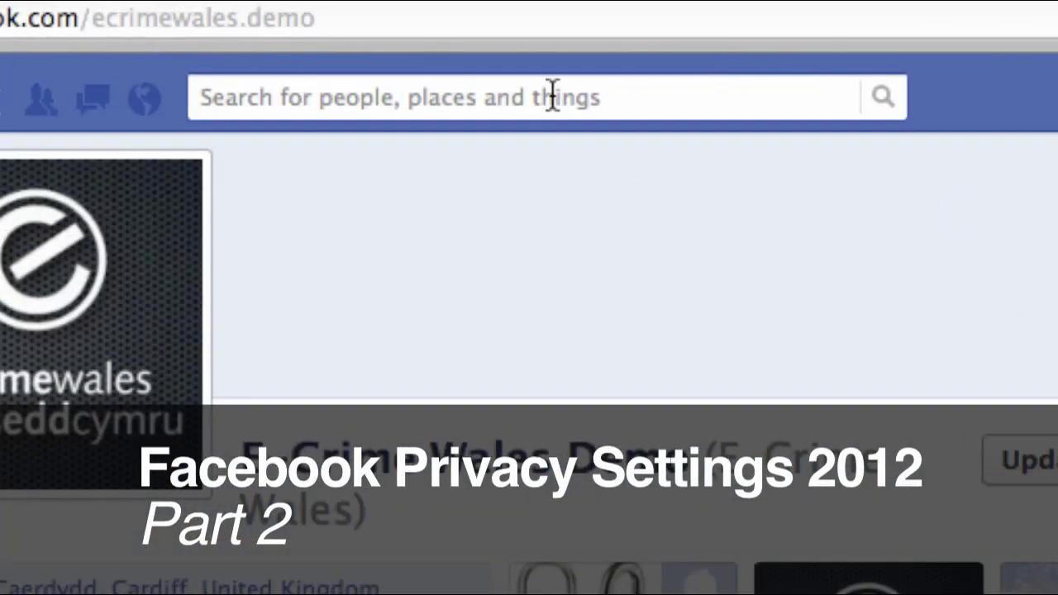
click(552, 97)
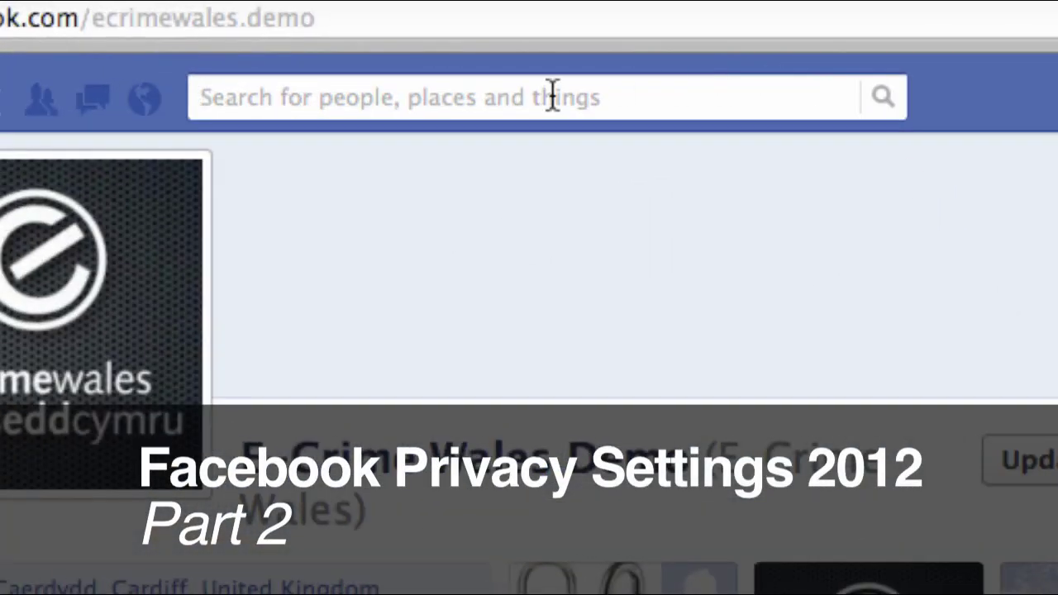
text(e-crime wales)
click(413, 367)
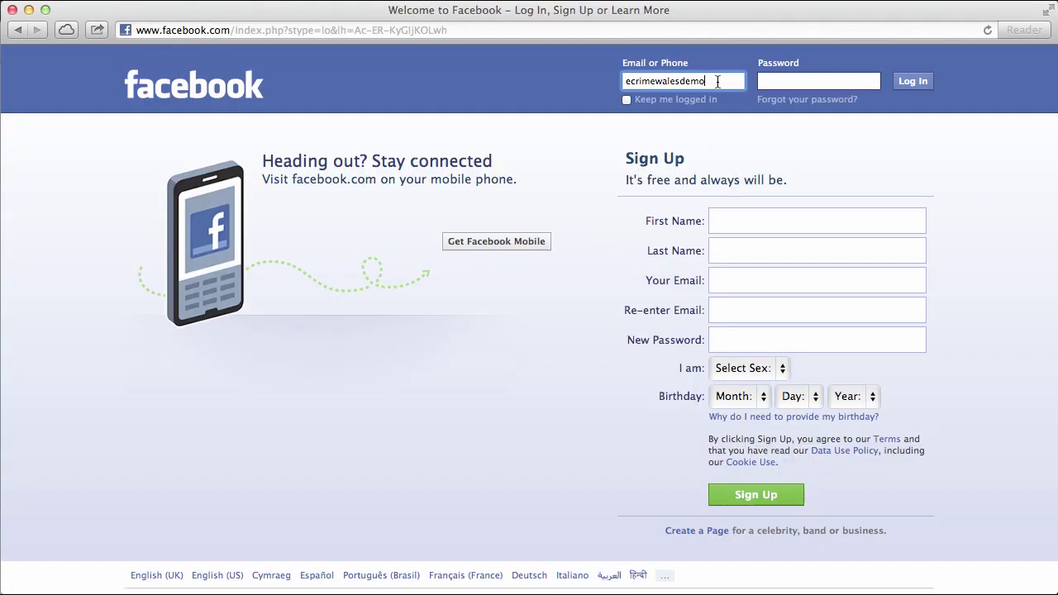
Step: Log in to the demo account with its e-mail address and account password
text(@gmail.com)
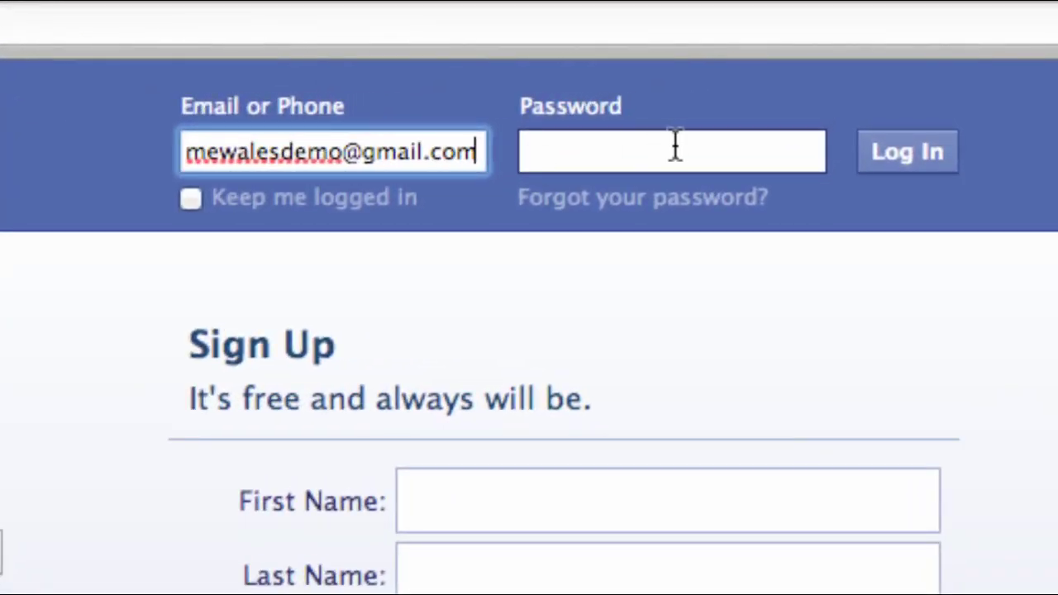
click(675, 147)
text(•••••••••)
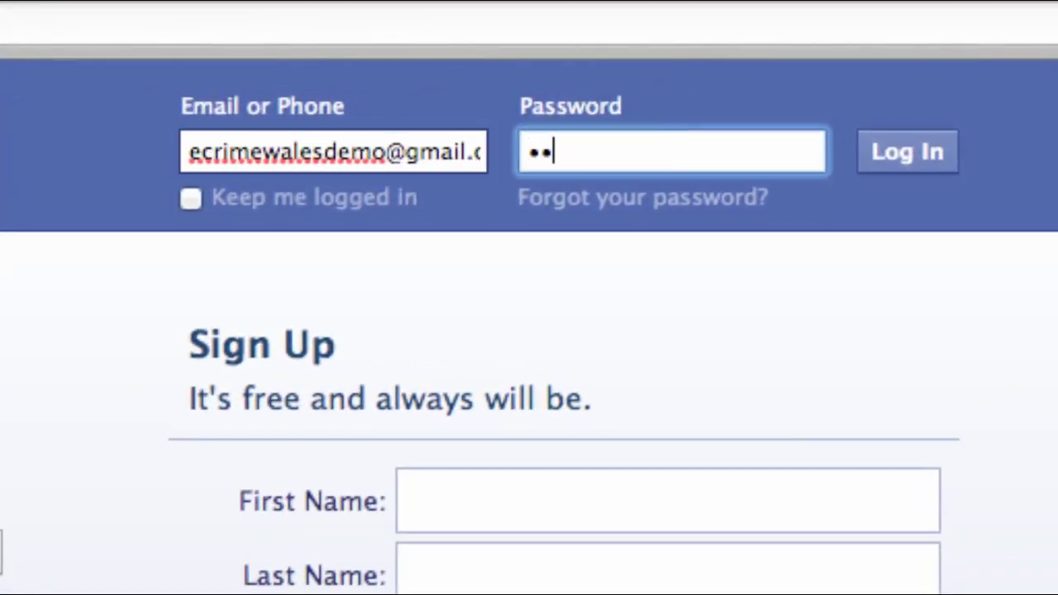
text(•••••)
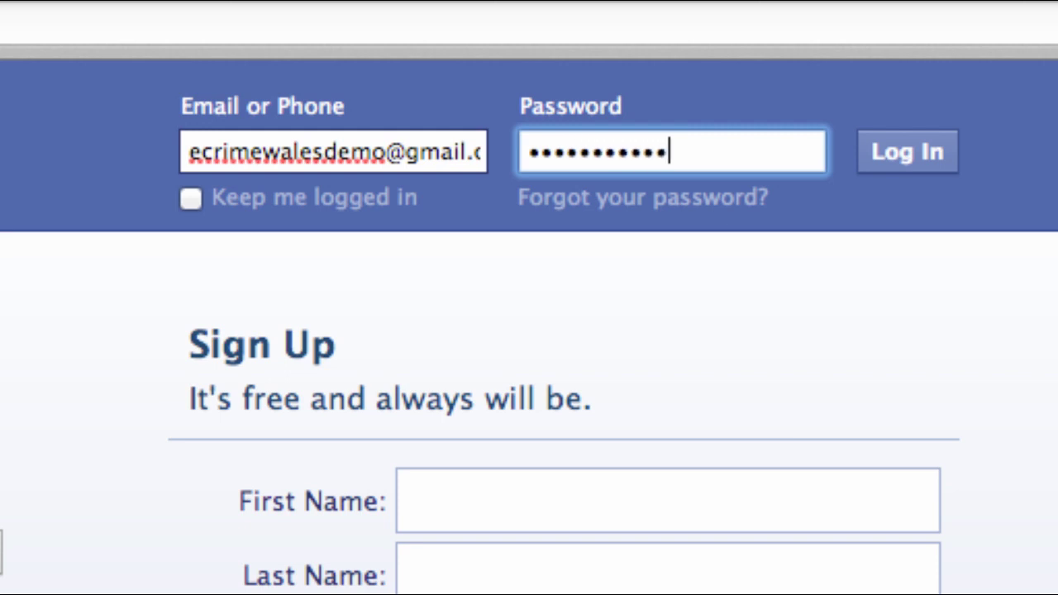
click(909, 154)
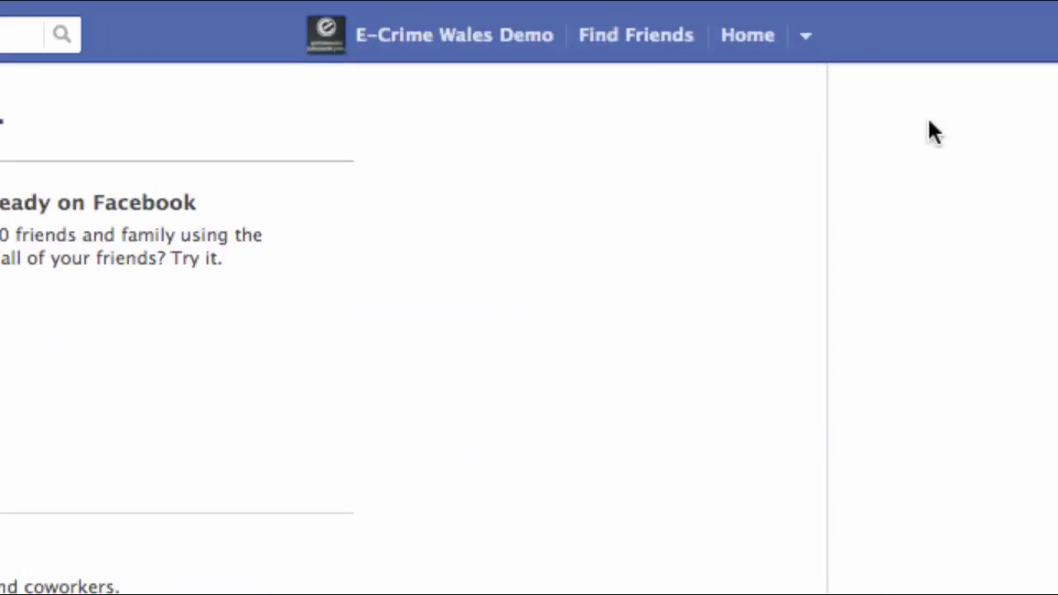
Step: Open the account settings and expand the password change form in the general settings
click(807, 41)
click(672, 124)
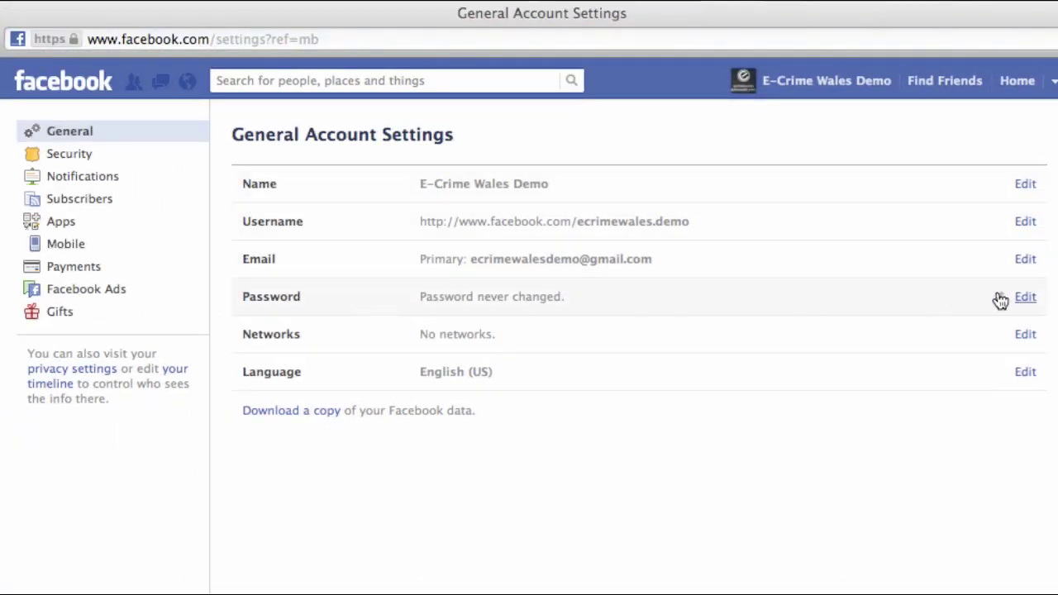
click(1025, 298)
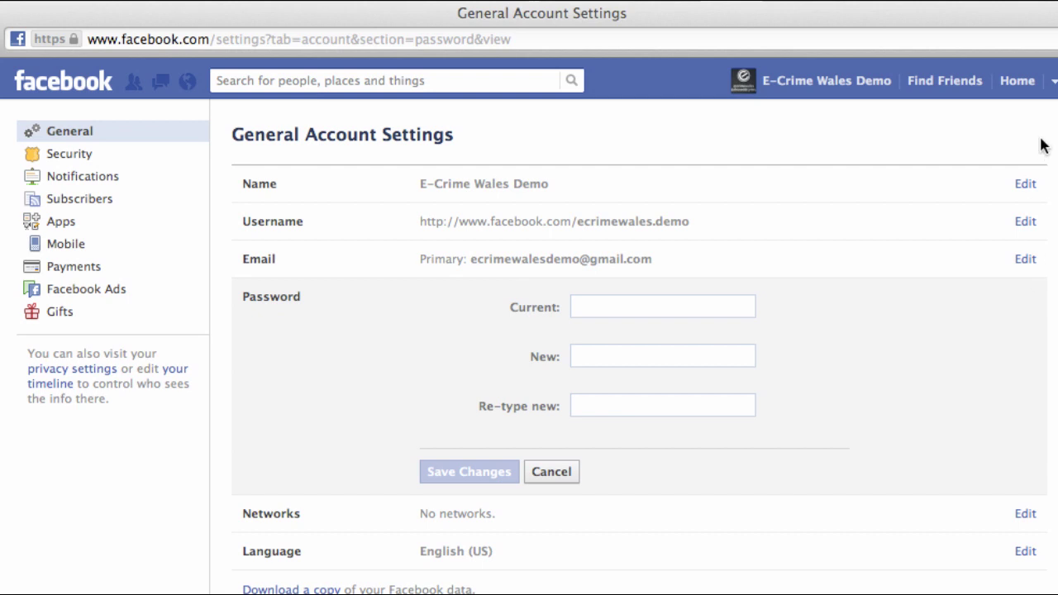
Step: Go to the privacy settings and follow the link for editing the basic info
click(1050, 82)
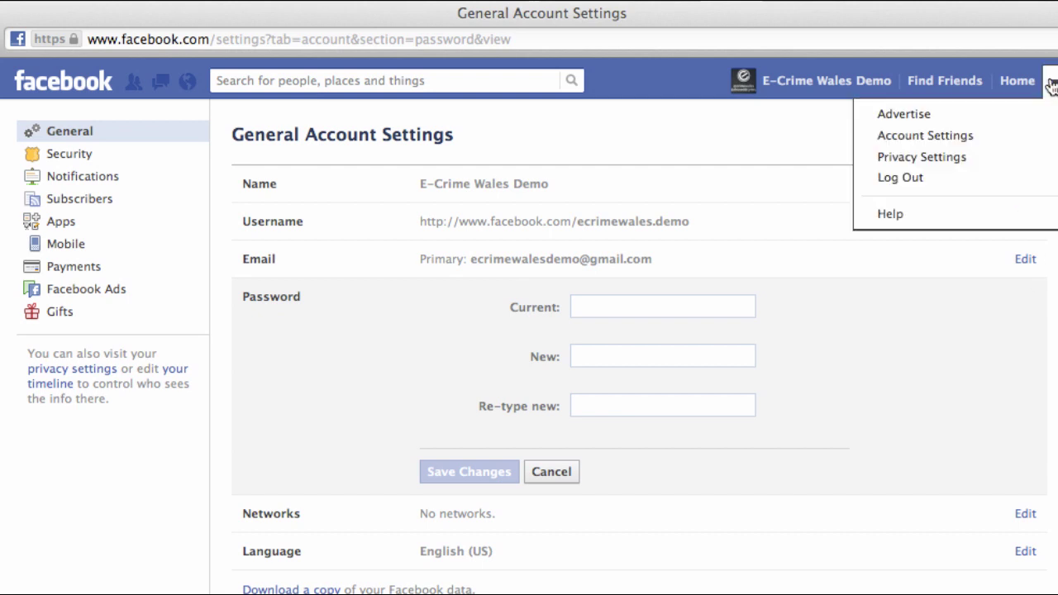
click(1002, 164)
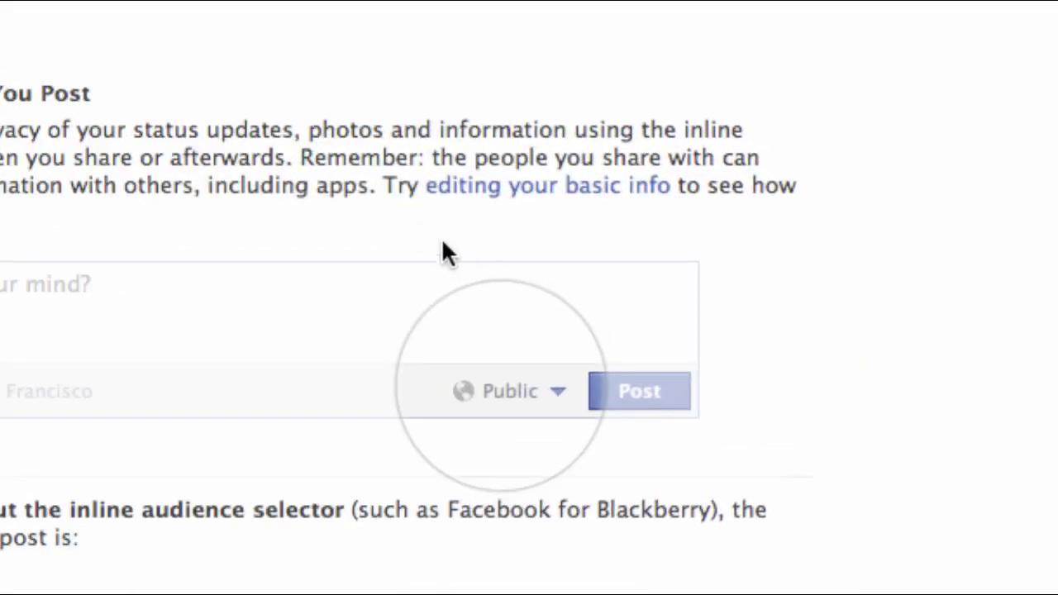
click(552, 189)
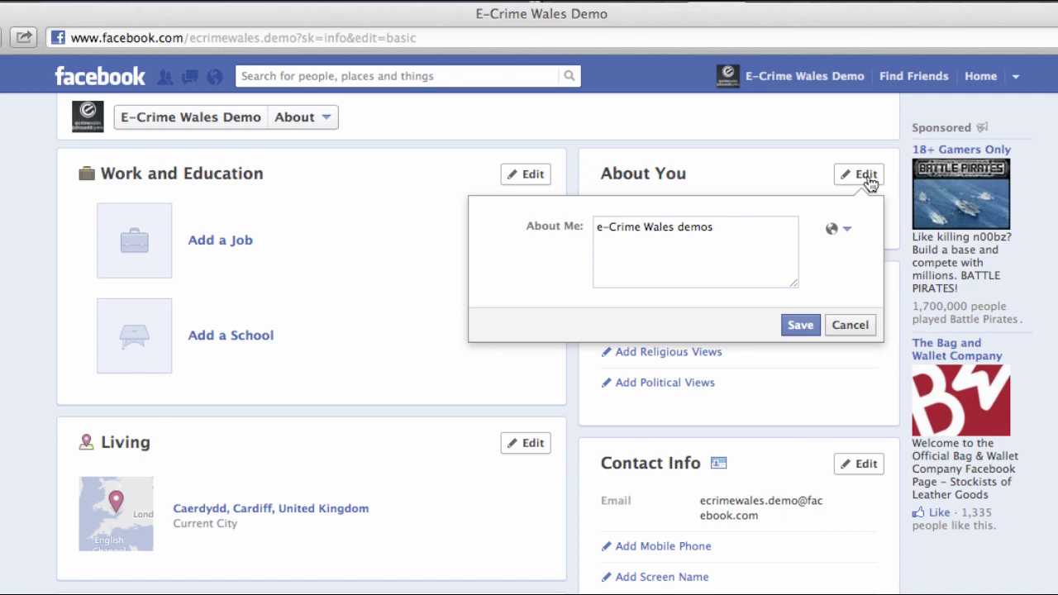
Step: Examine the audience choices for the About Me text and cancel the edit without saving
click(741, 229)
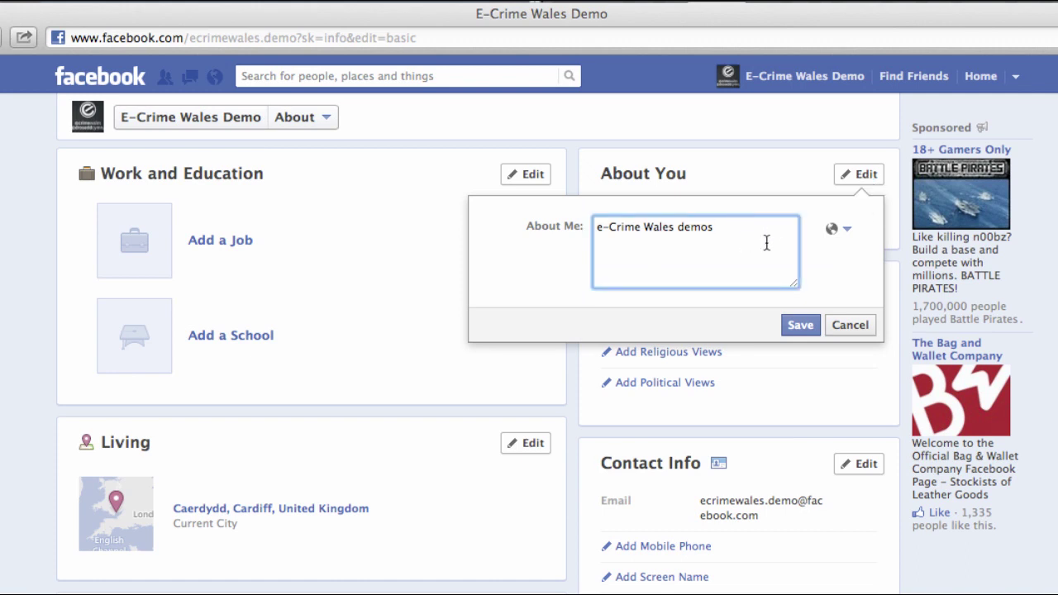
click(840, 230)
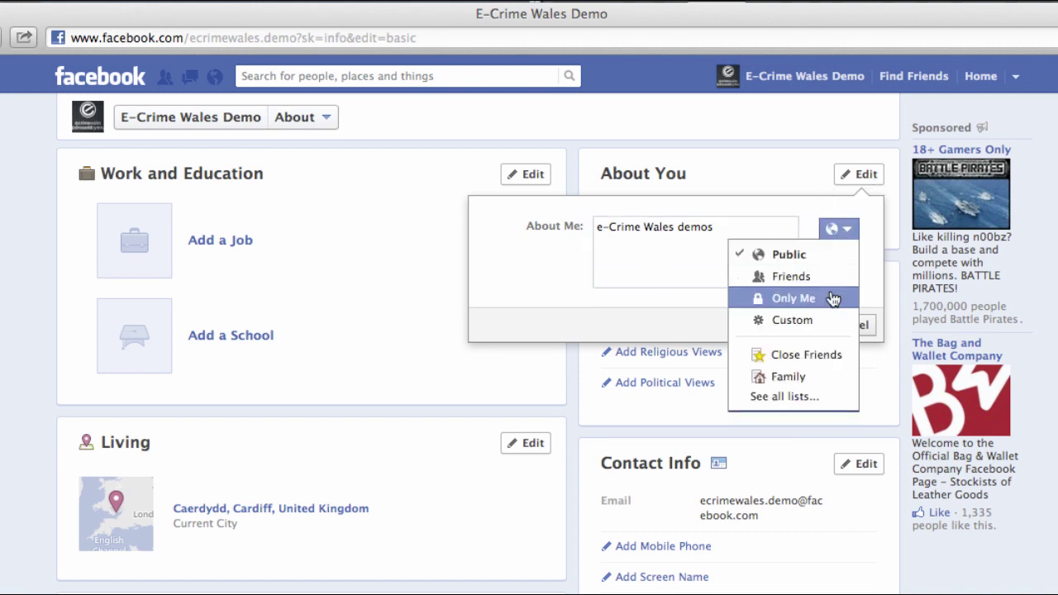
click(873, 258)
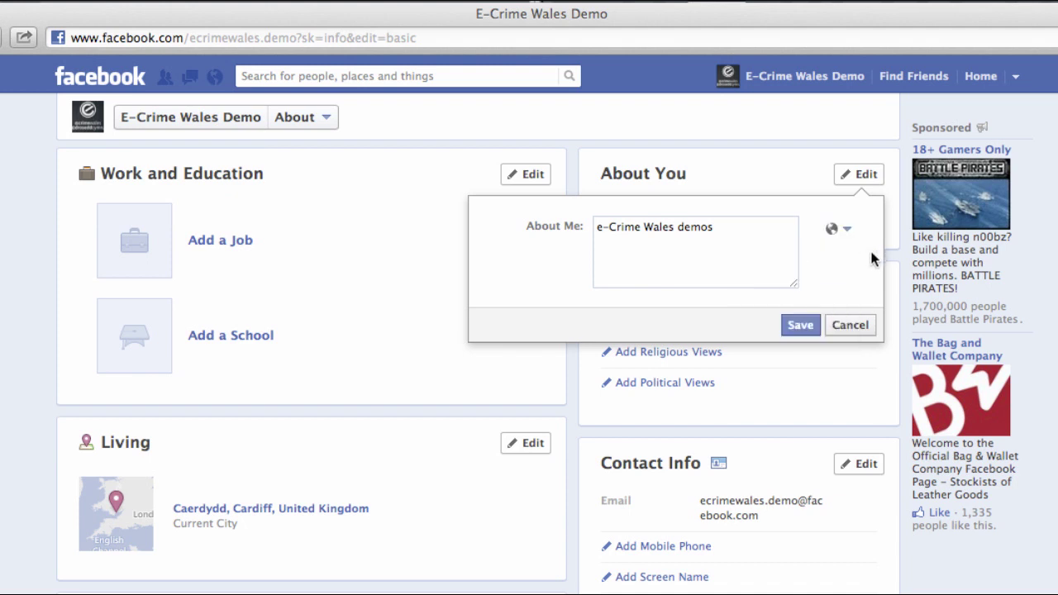
click(862, 330)
Step: In the privacy settings, set the default post audience to Custom, visible to Friends with friends of those tagged excluded, and save it
click(1012, 81)
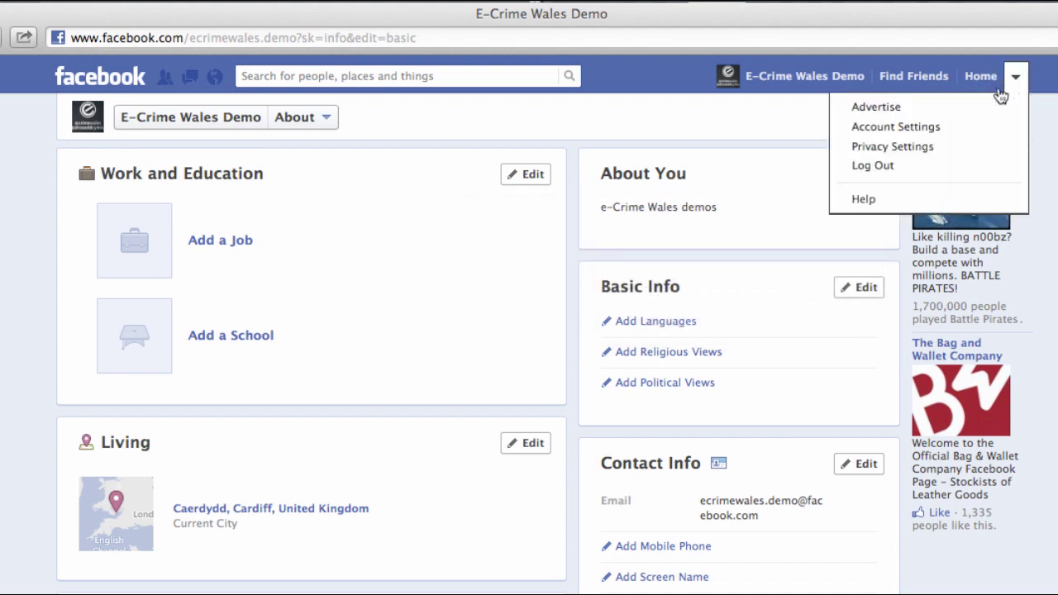
click(966, 147)
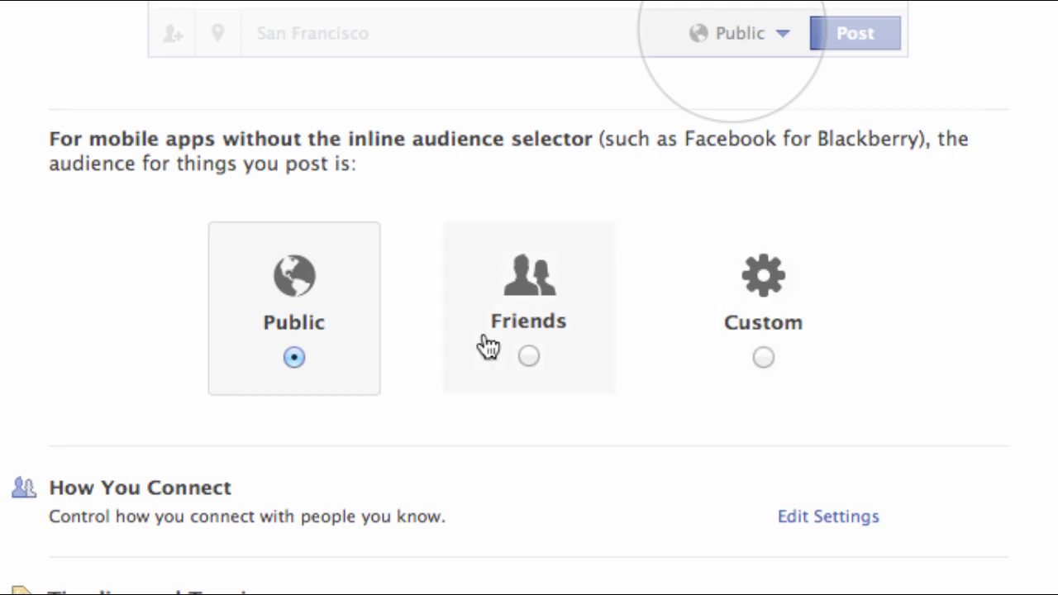
click(763, 357)
click(704, 203)
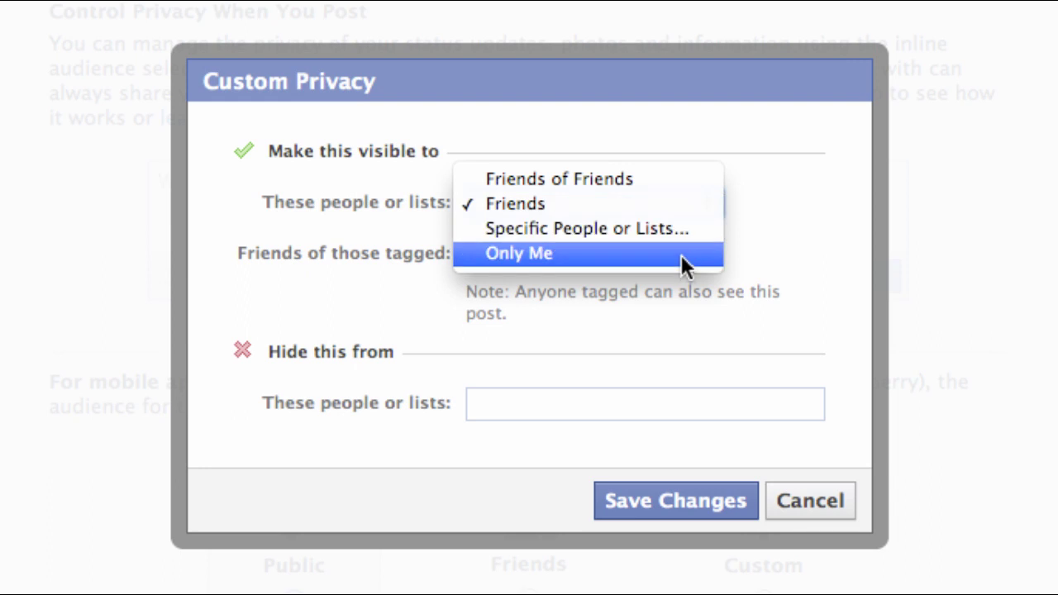
click(783, 212)
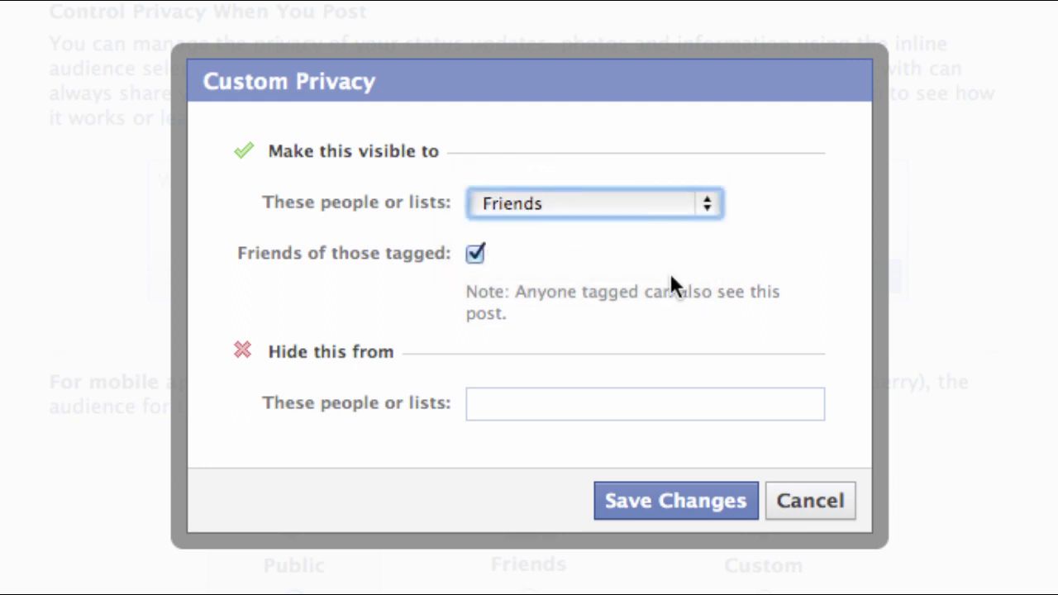
click(478, 255)
click(709, 501)
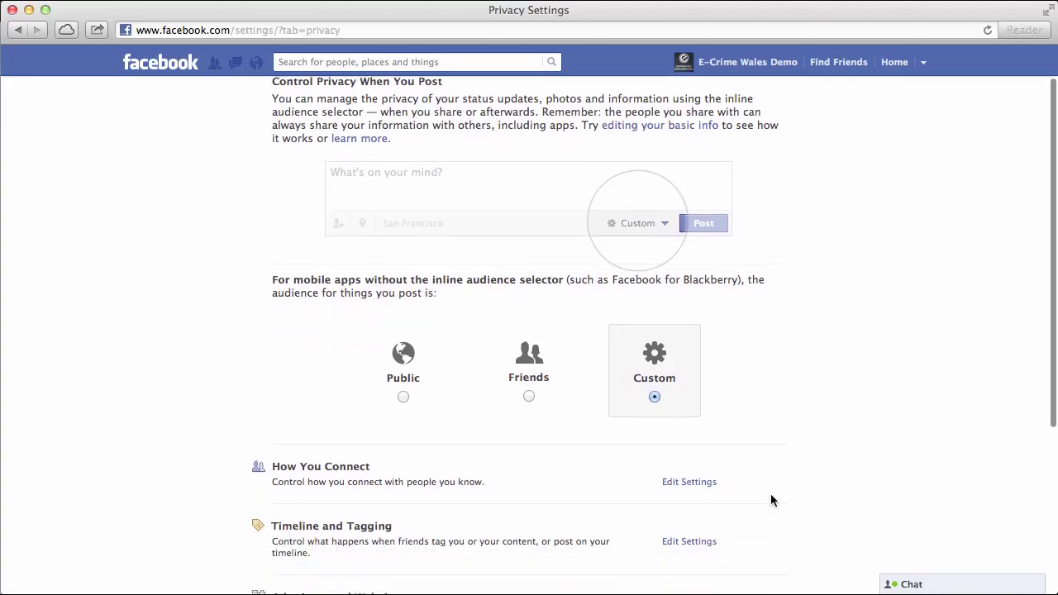
Step: Review who can look up the timeline, send friend requests and send messages in the How You Connect settings, and close them
scroll(770, 493, down, 5)
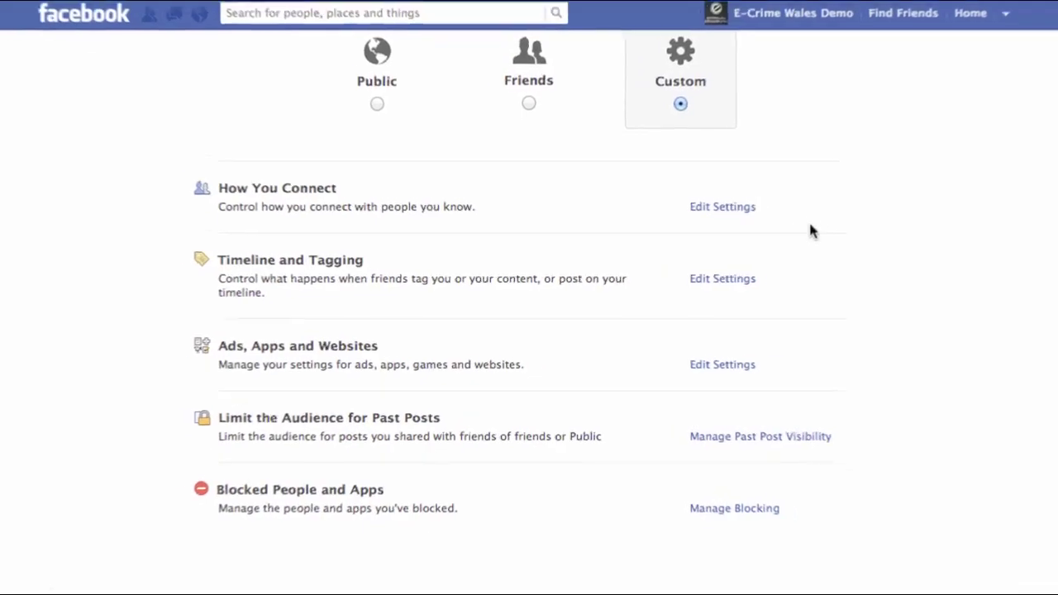
click(756, 196)
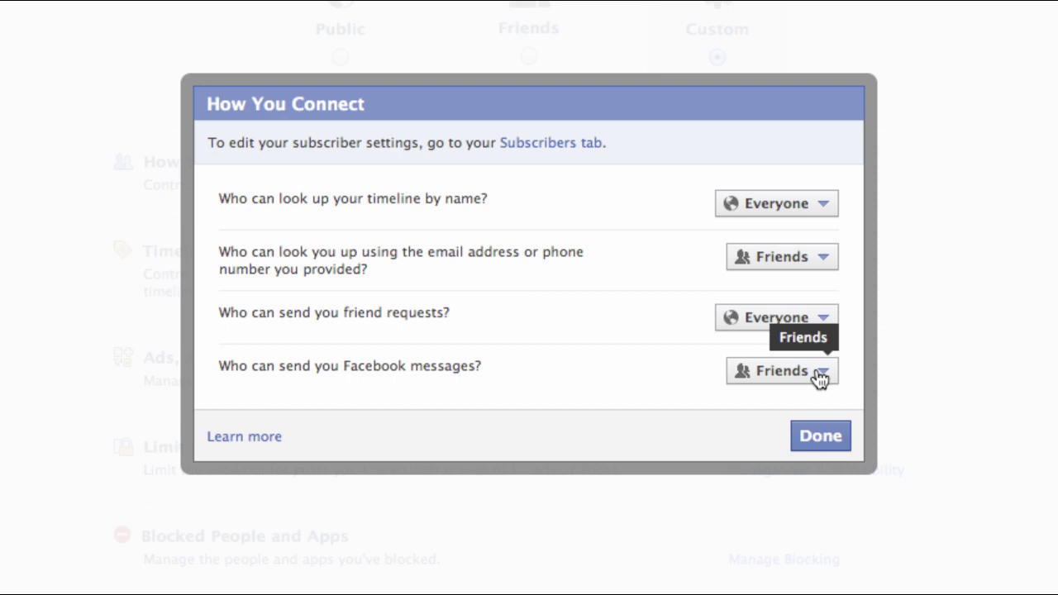
click(821, 439)
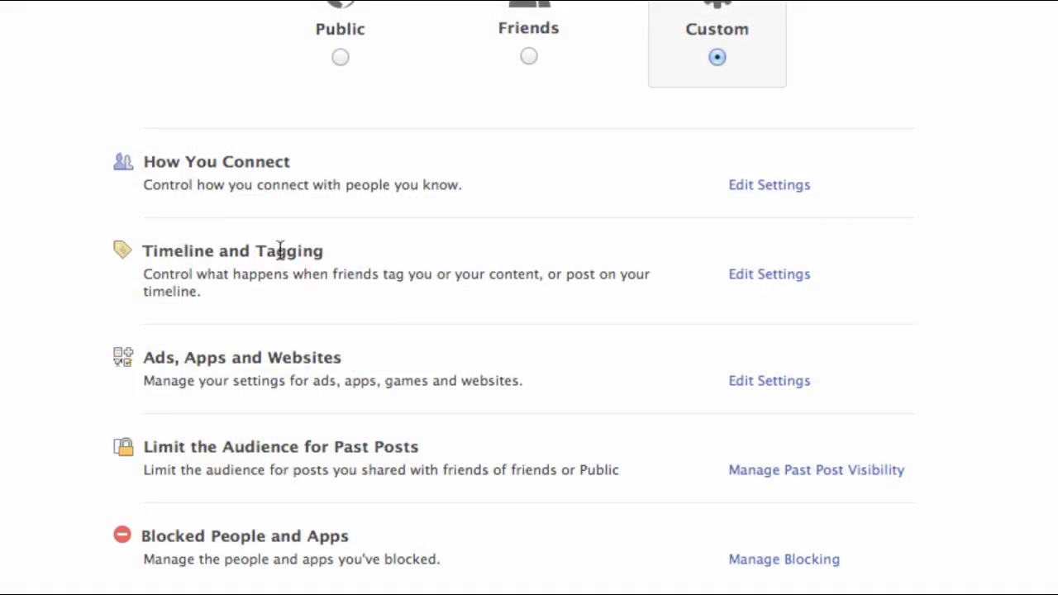
Step: In the Timeline and Tagging settings, enable the review of posts friends tag you in before they appear on the timeline
click(750, 278)
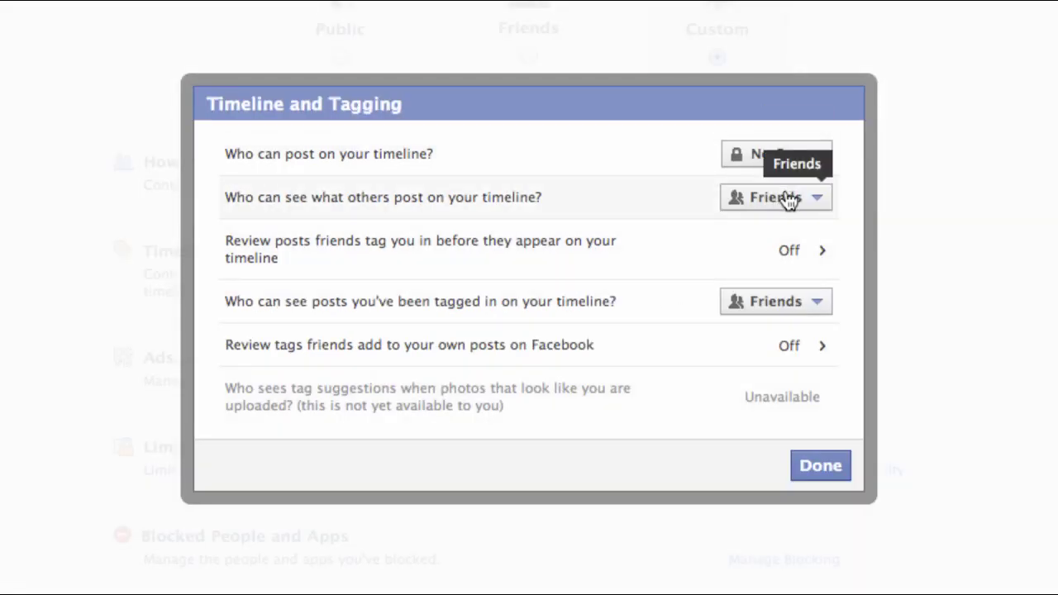
click(816, 259)
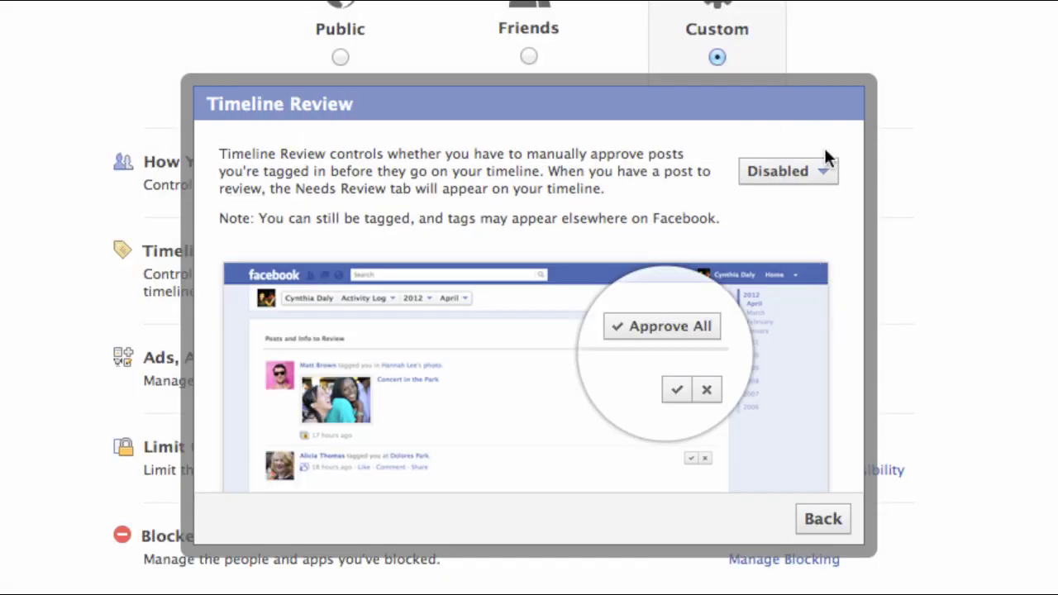
click(814, 174)
click(806, 201)
click(825, 523)
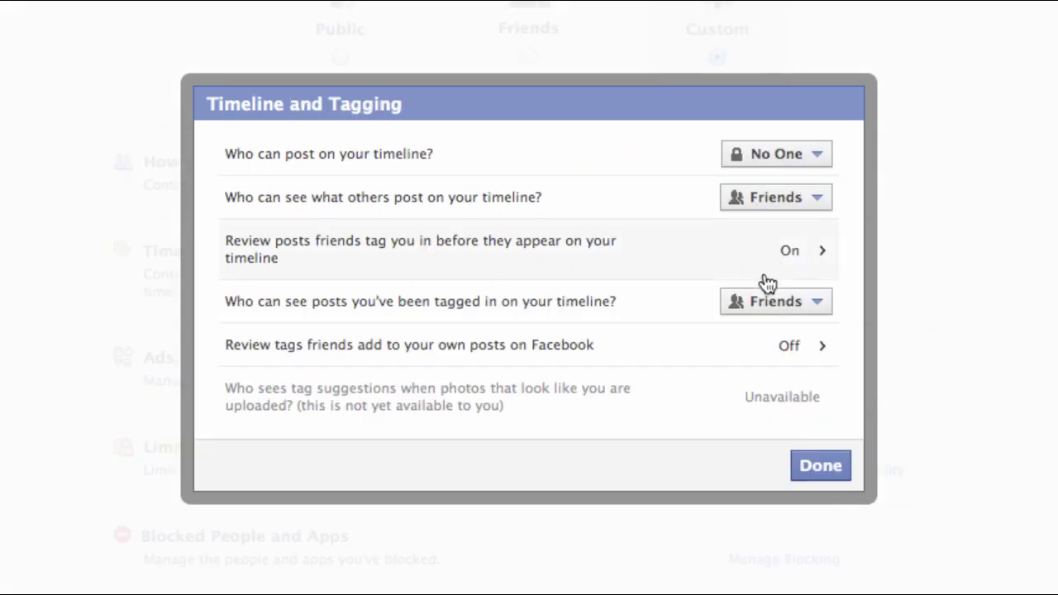
Step: Enable Tag Review for tags friends add to your own posts and close the Timeline and Tagging settings
click(815, 356)
click(822, 175)
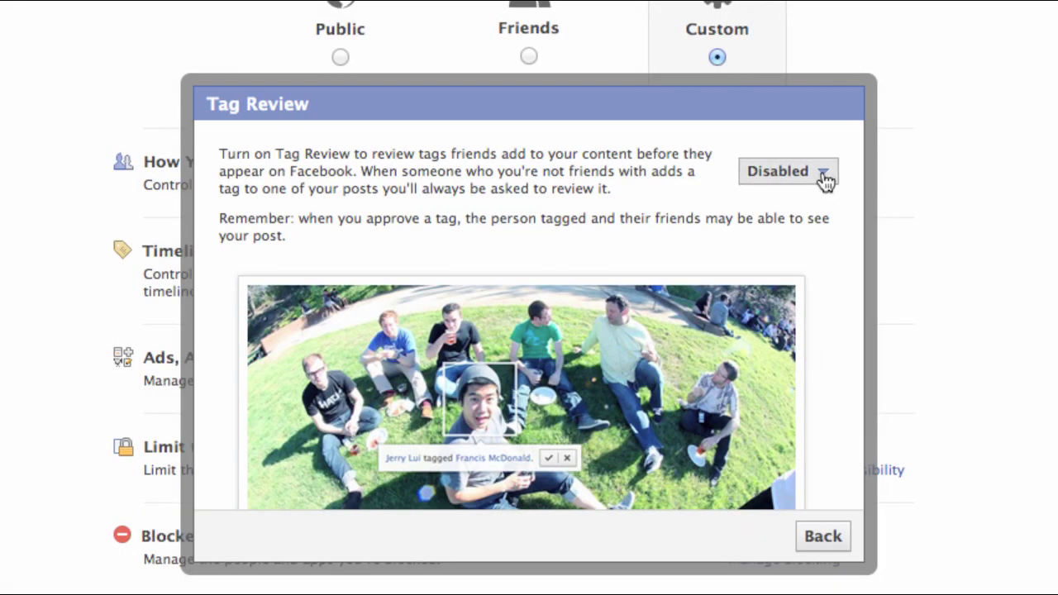
click(808, 203)
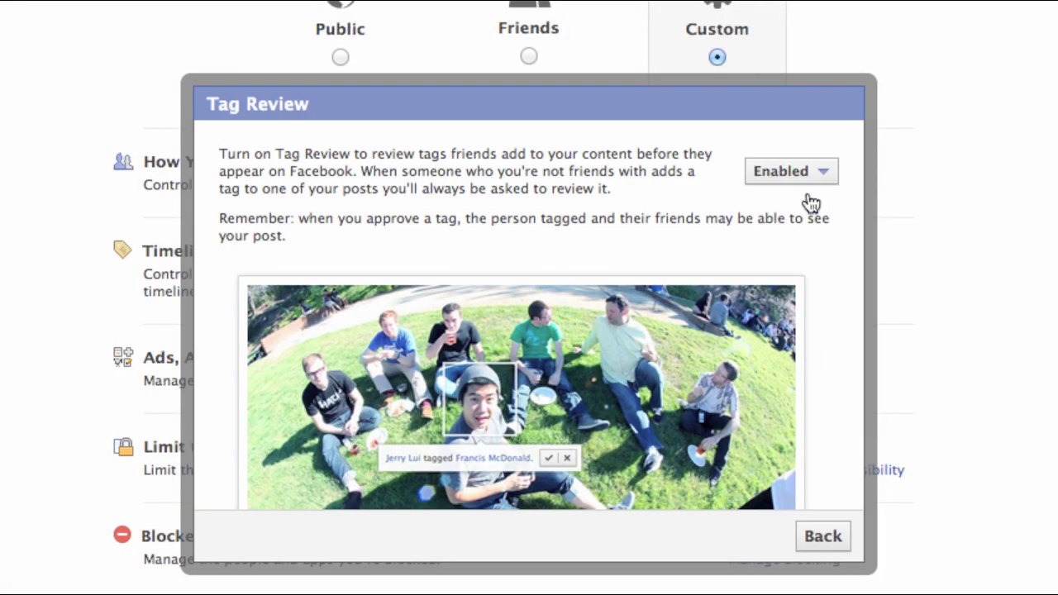
click(824, 537)
click(821, 466)
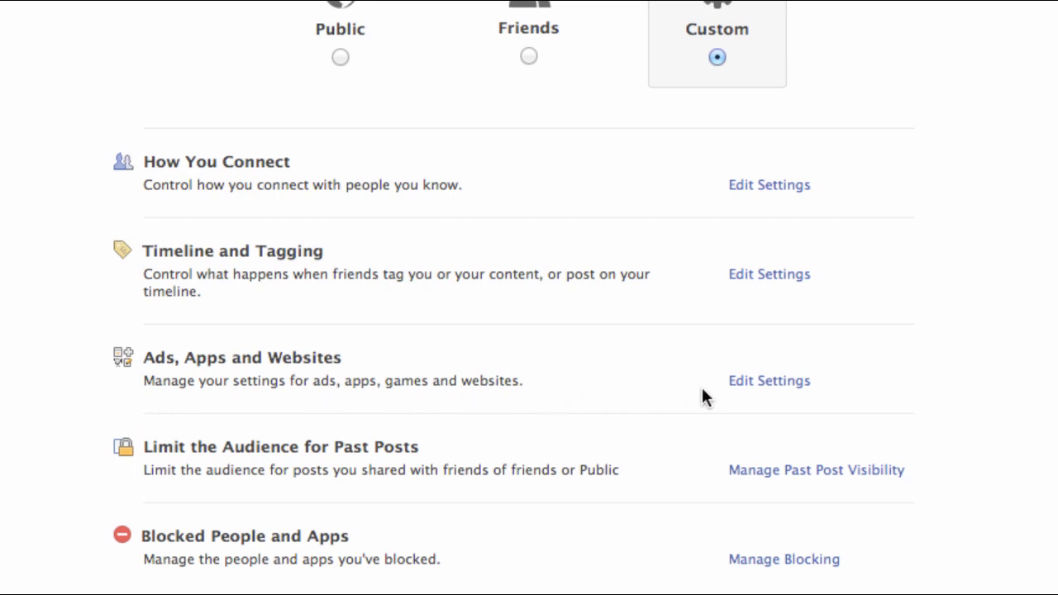
Step: Review the Ads, Apps and Websites settings, including the apps in use and public search, and return to the main privacy settings
click(765, 382)
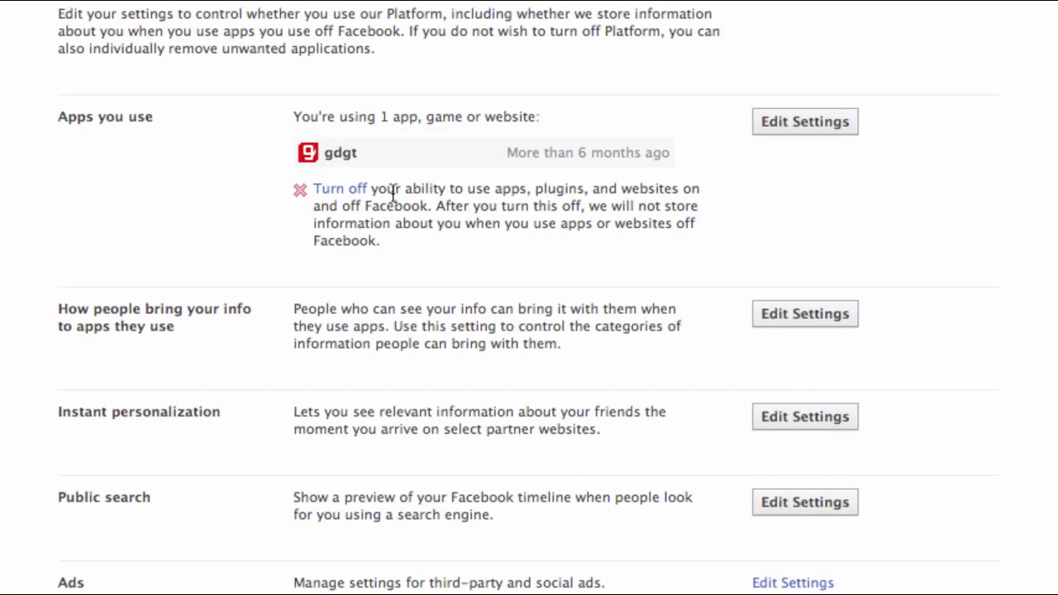
scroll(166, 151, up, 3)
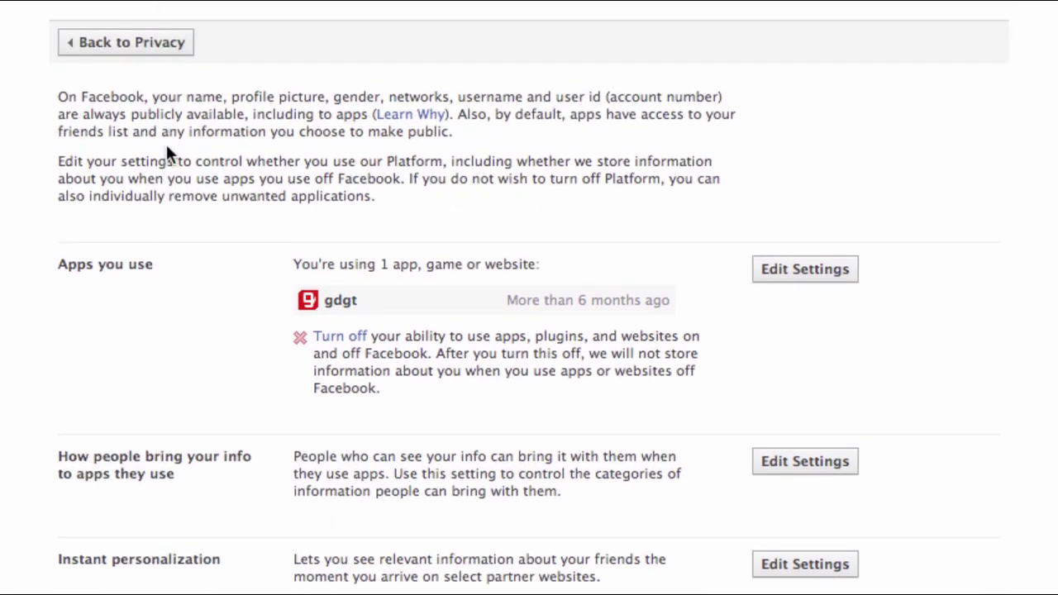
scroll(166, 151, down, 3)
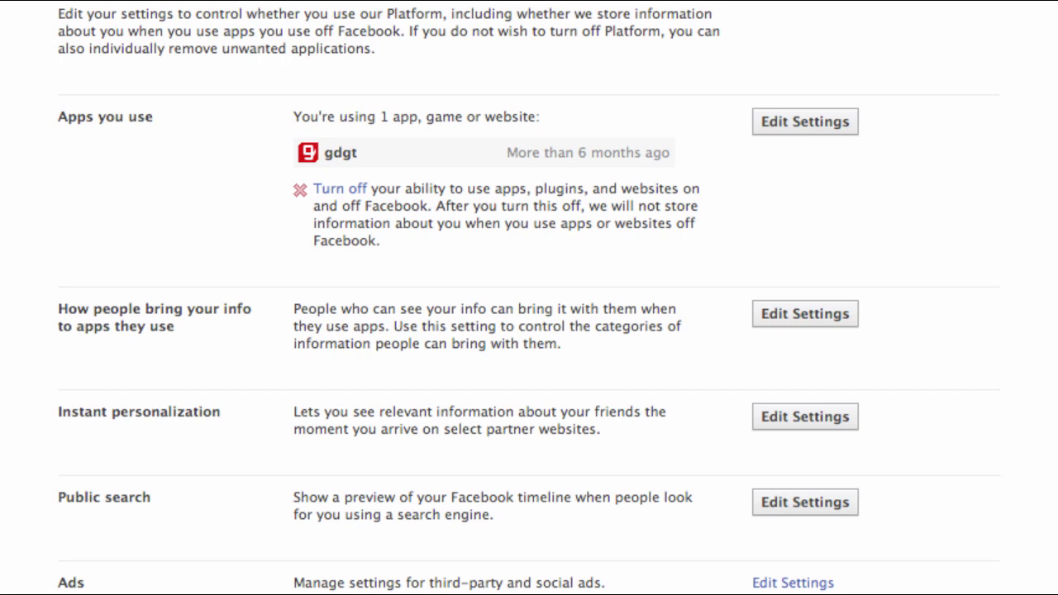
scroll(981, 341, up, 3)
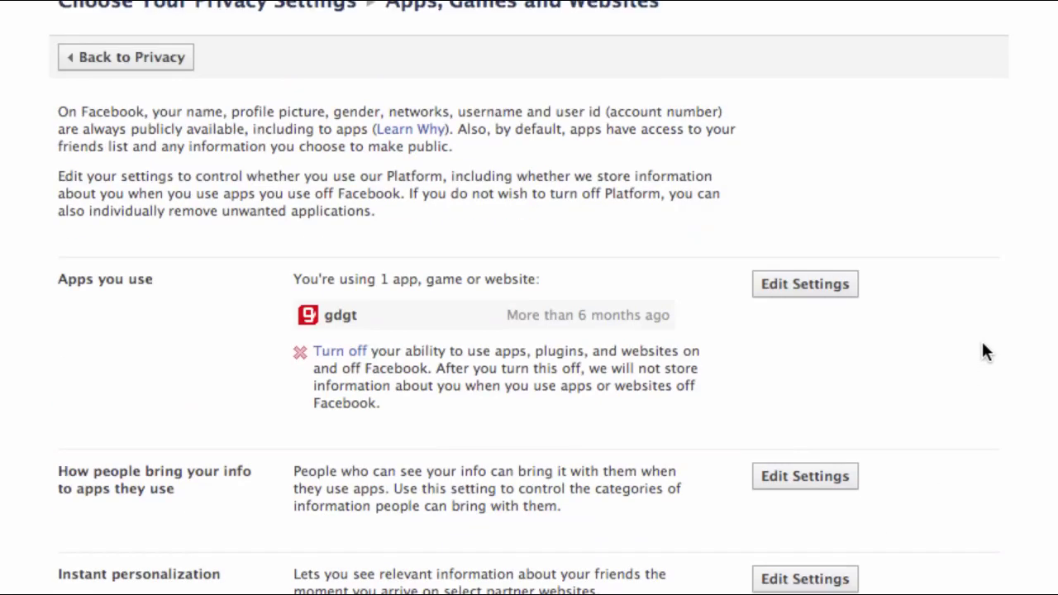
click(98, 66)
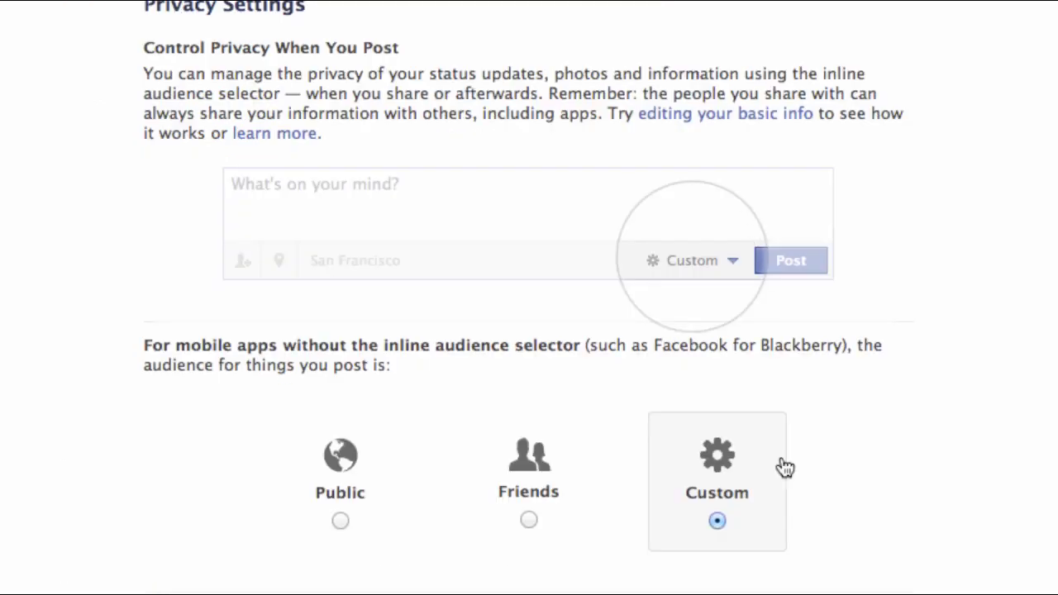
Step: Examine the option to limit the audience for old timeline posts and cancel it without applying the limit
scroll(885, 524, down, 8)
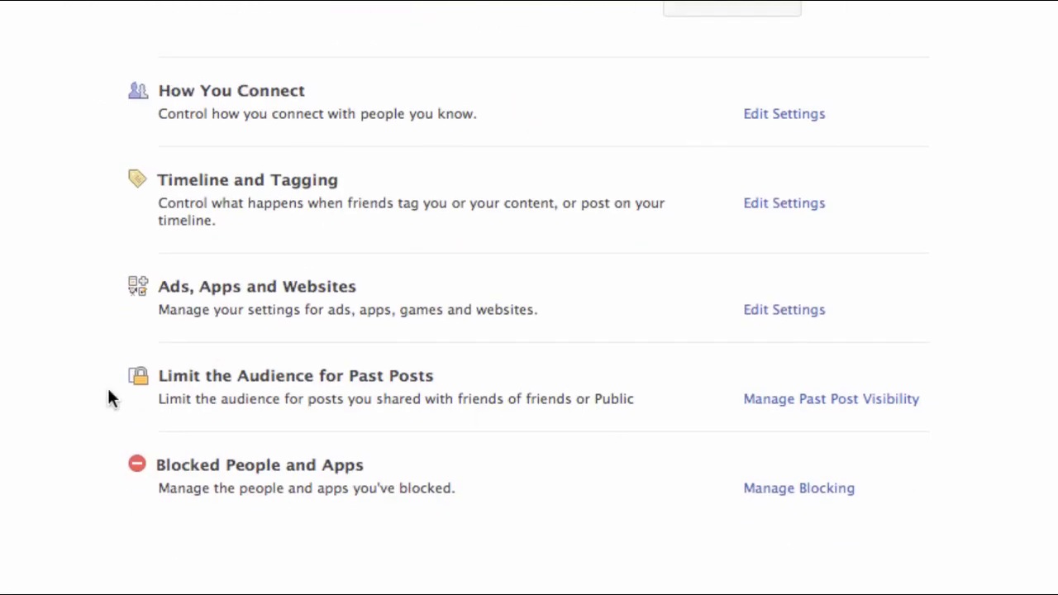
click(792, 405)
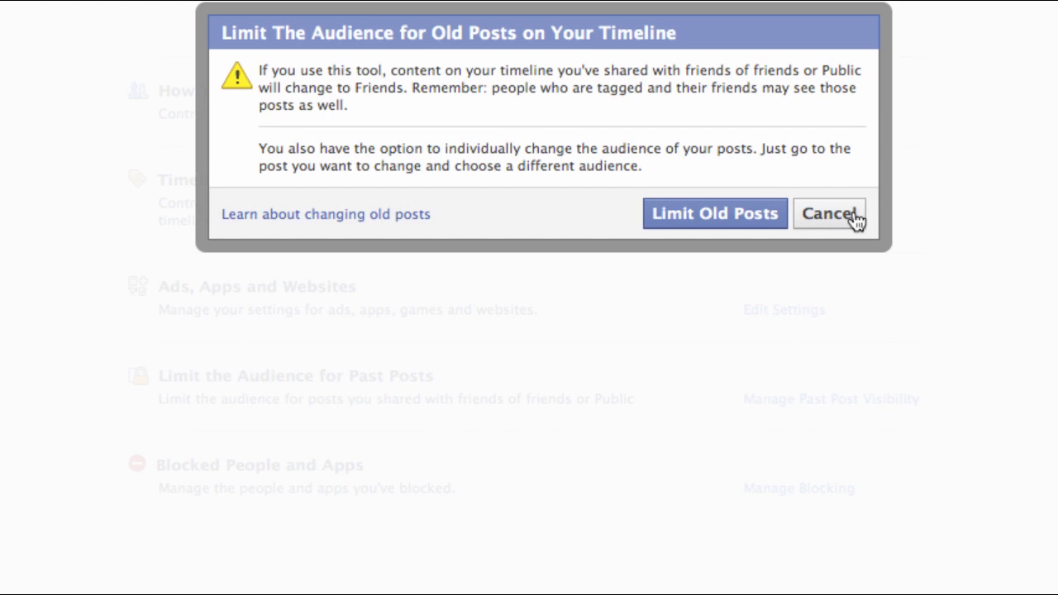
click(828, 213)
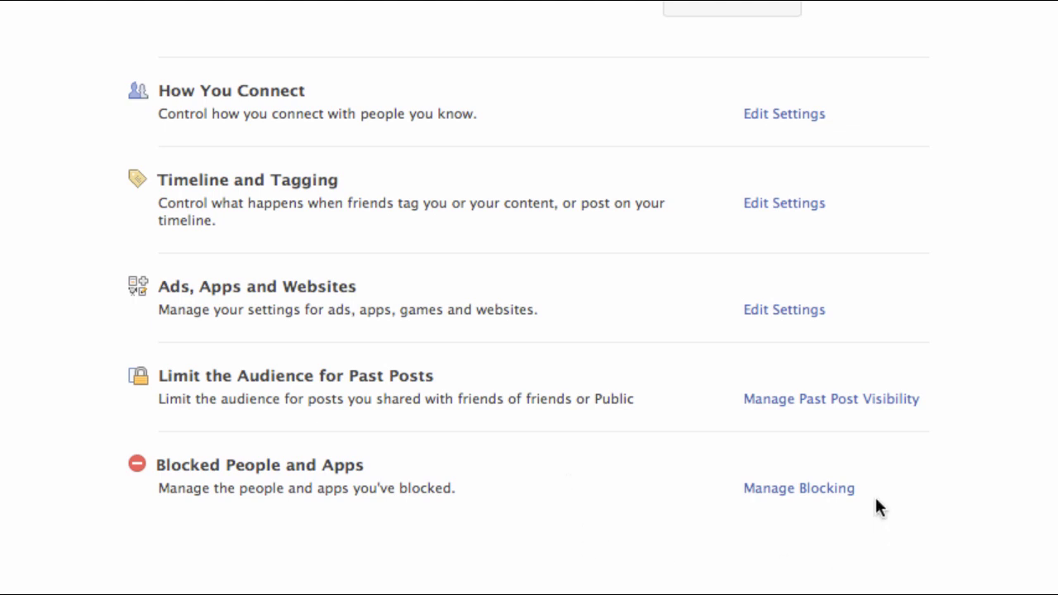
Step: Review the Blocked People and Apps settings for the Restricted list and for blocking users, app invites, event invites and apps
click(815, 489)
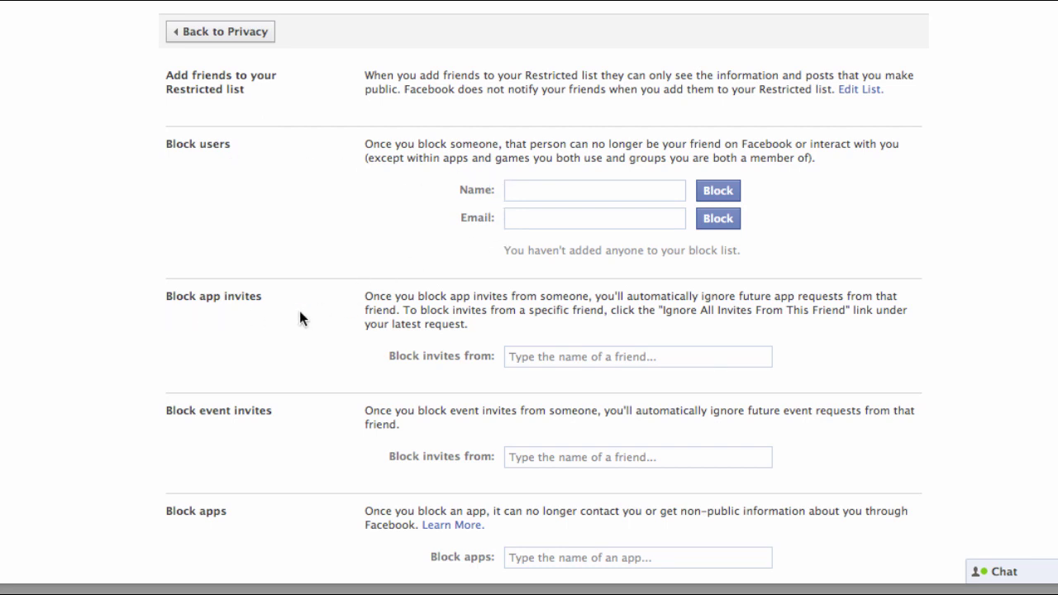
scroll(162, 324, down, 1)
scroll(162, 325, down, 1)
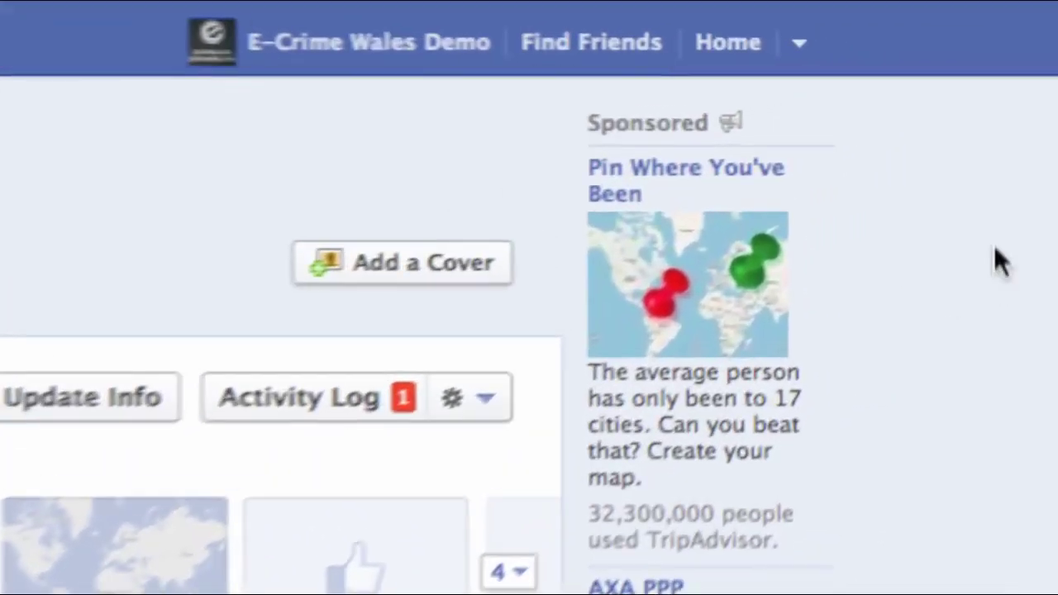
Step: Open the account menu with the settings and log-out options from the timeline page
click(794, 52)
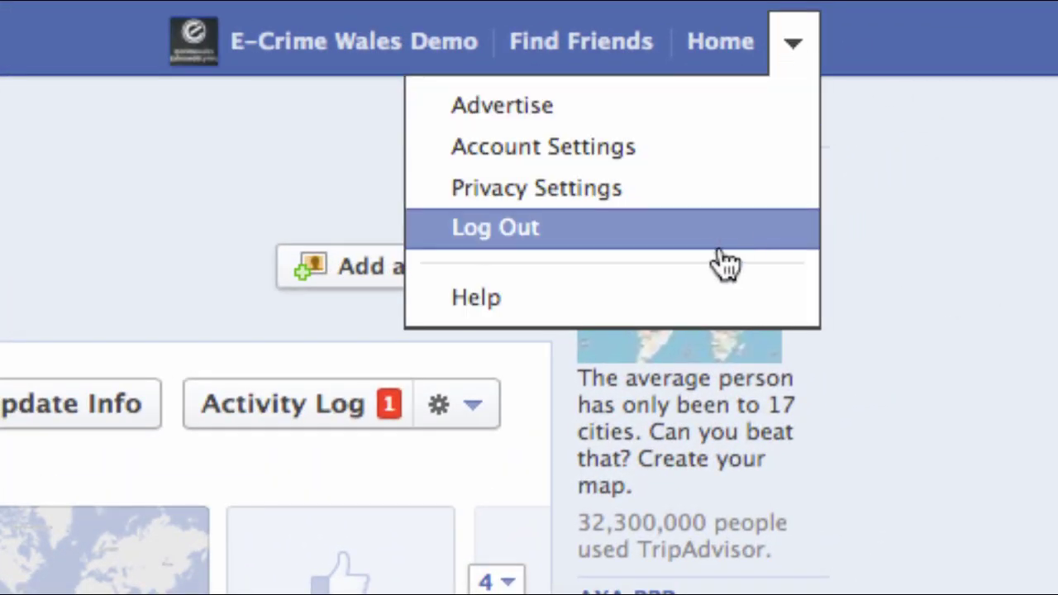